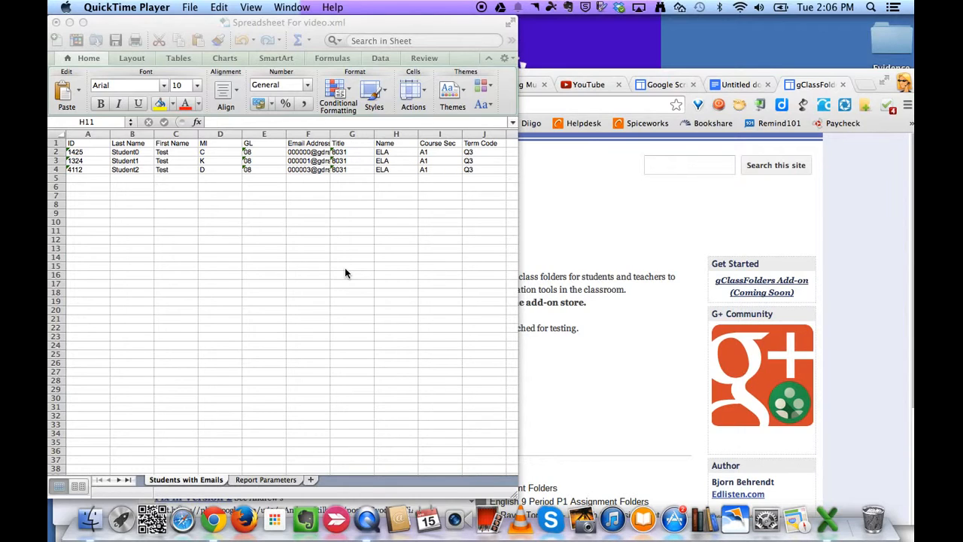
- Bring up the gClassFolders home page and highlight its v2.14 archive link for Old Sheets
click(593, 232)
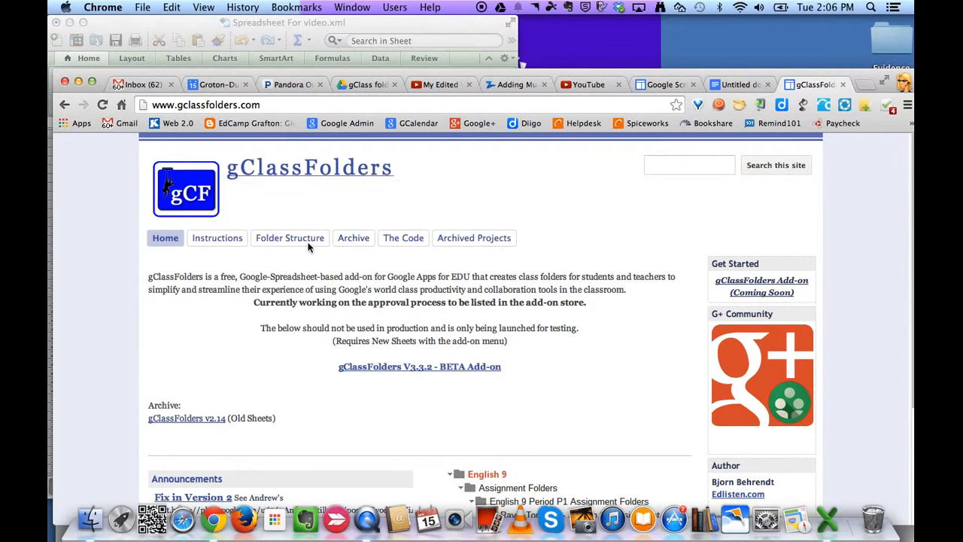
click(736, 84)
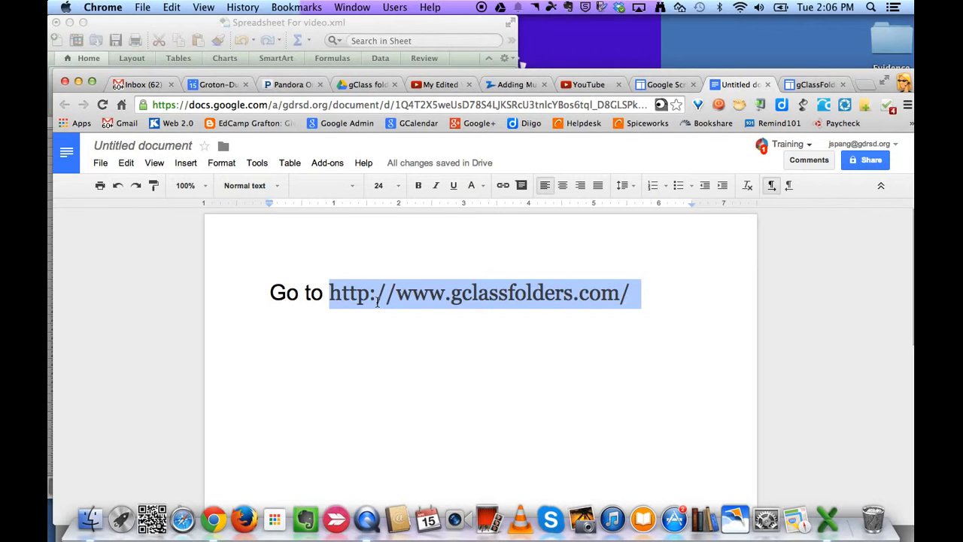
click(819, 86)
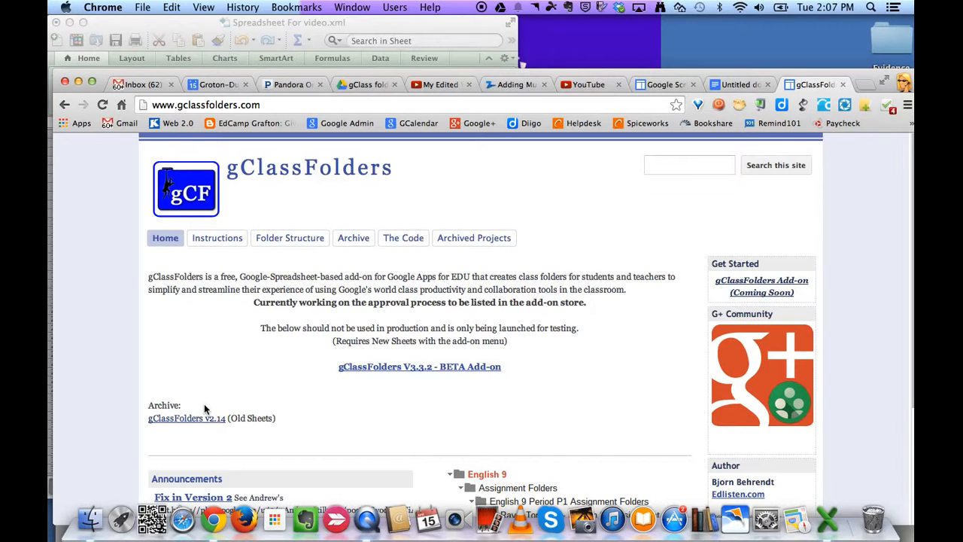
drag(163, 405, 172, 423)
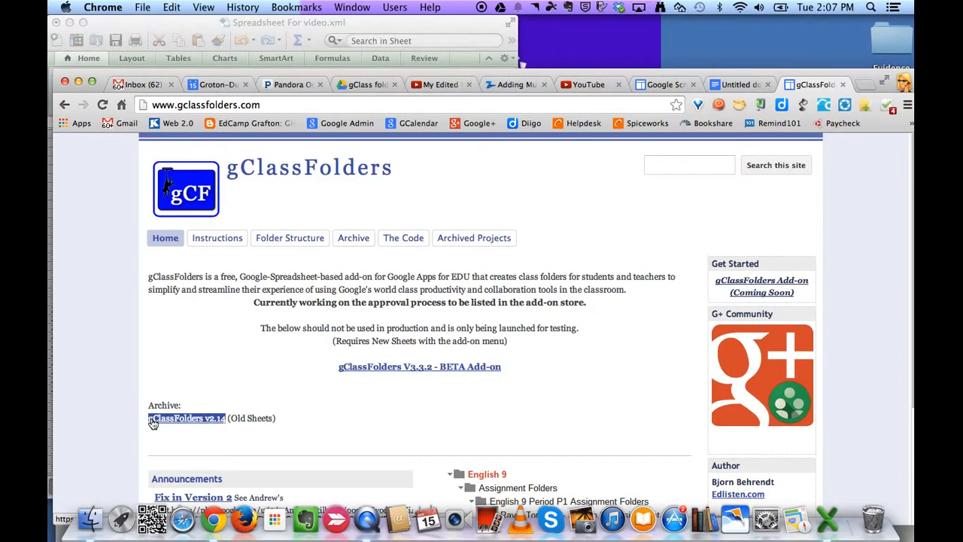
- Open the v2.14 link and make a copy titled 'Copy of gClassFolders v2.1.4 (4/12/14)'
click(175, 424)
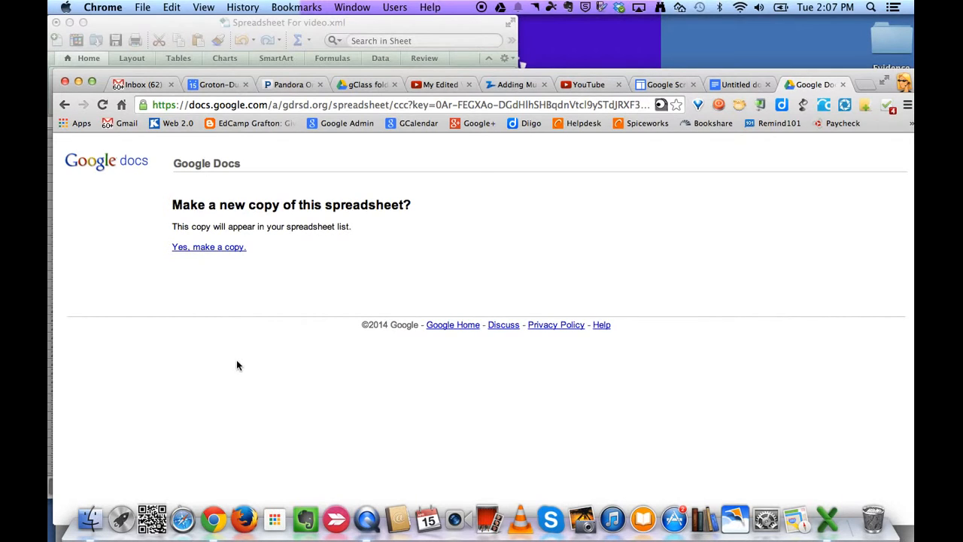
click(215, 249)
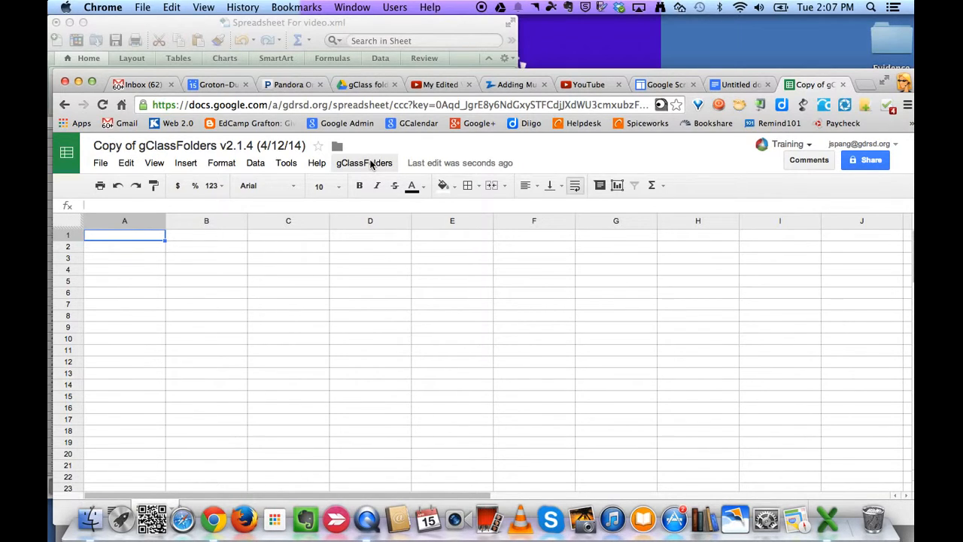
- Run gClassFolders Initial settings and accept the script's authorization and requested permissions
click(371, 163)
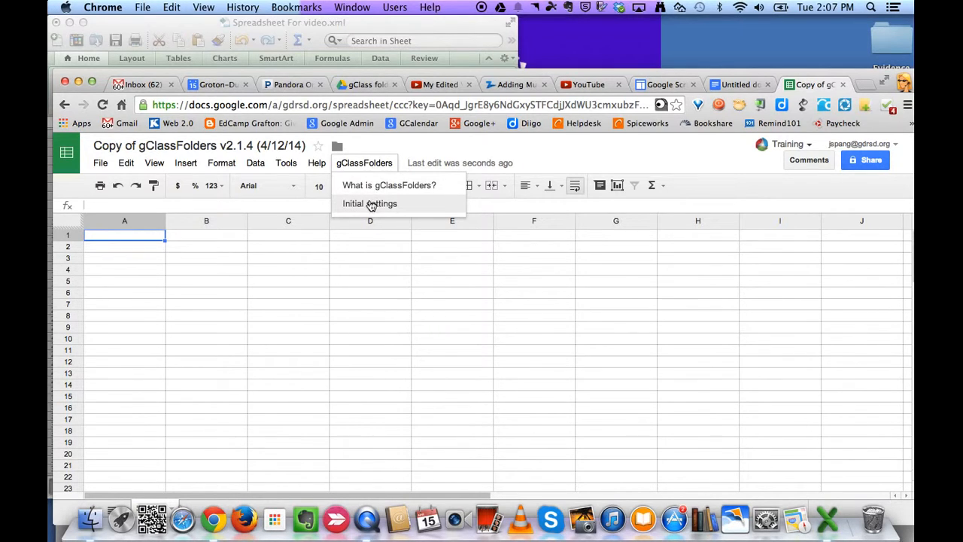
click(369, 205)
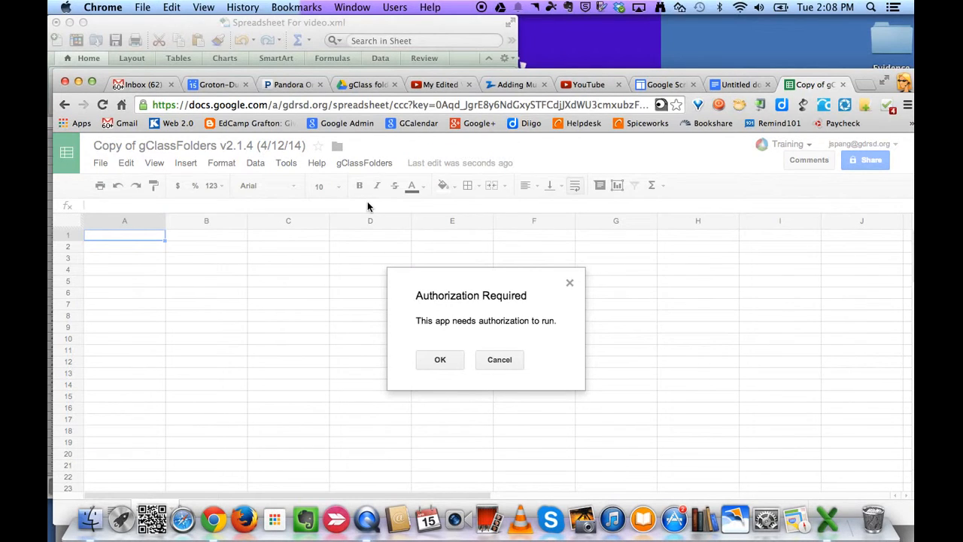
click(442, 361)
scroll(561, 376, down, 5)
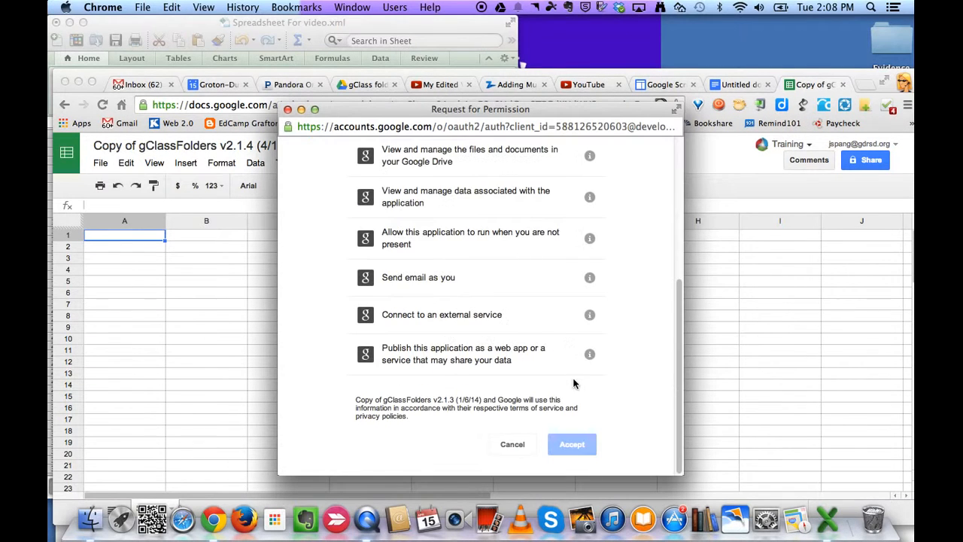
click(580, 449)
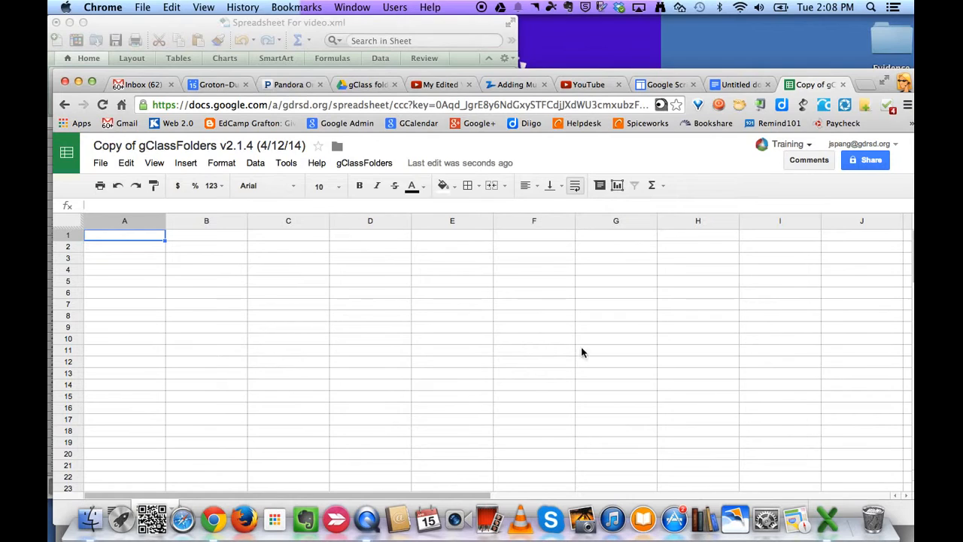
click(357, 165)
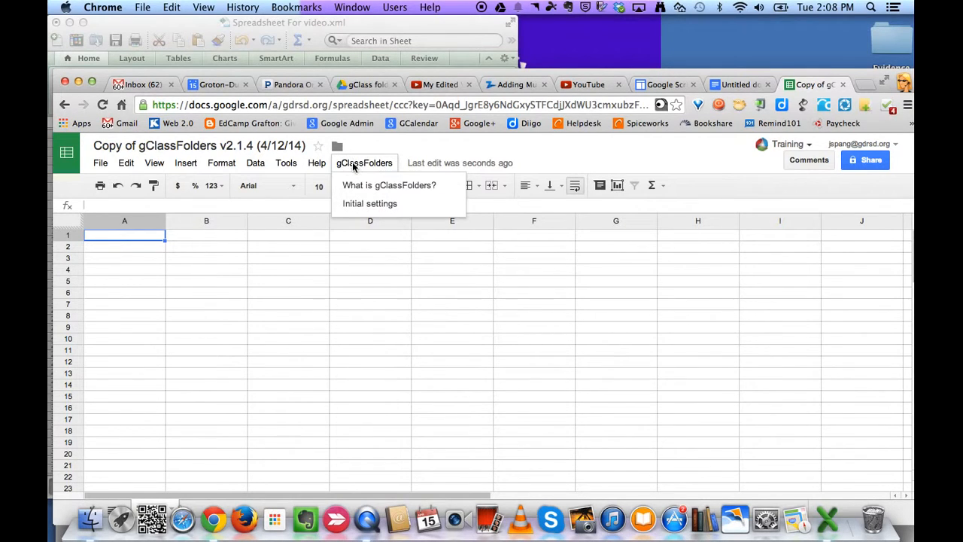
- Save the gClassFolders initial settings with English and Single Teacher Mode
click(368, 205)
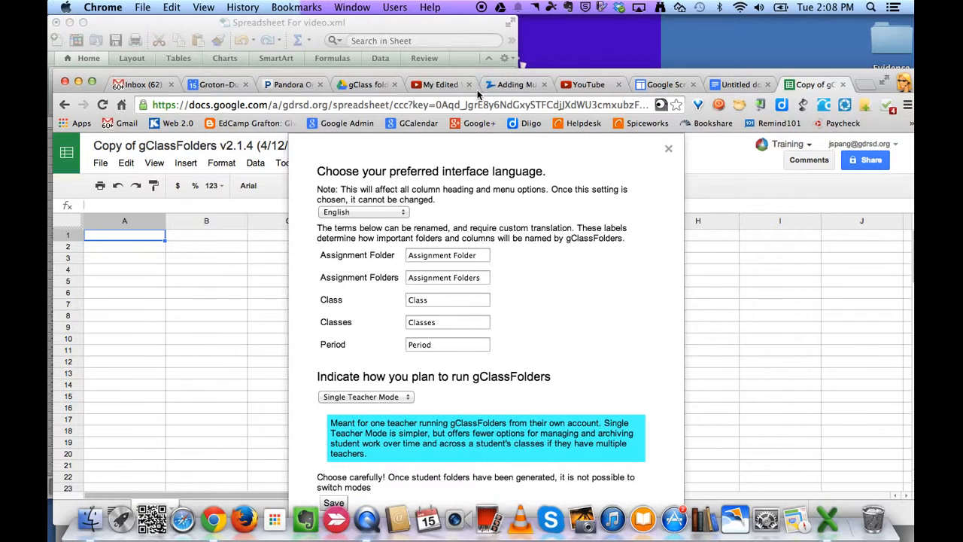
drag(484, 75, 489, 58)
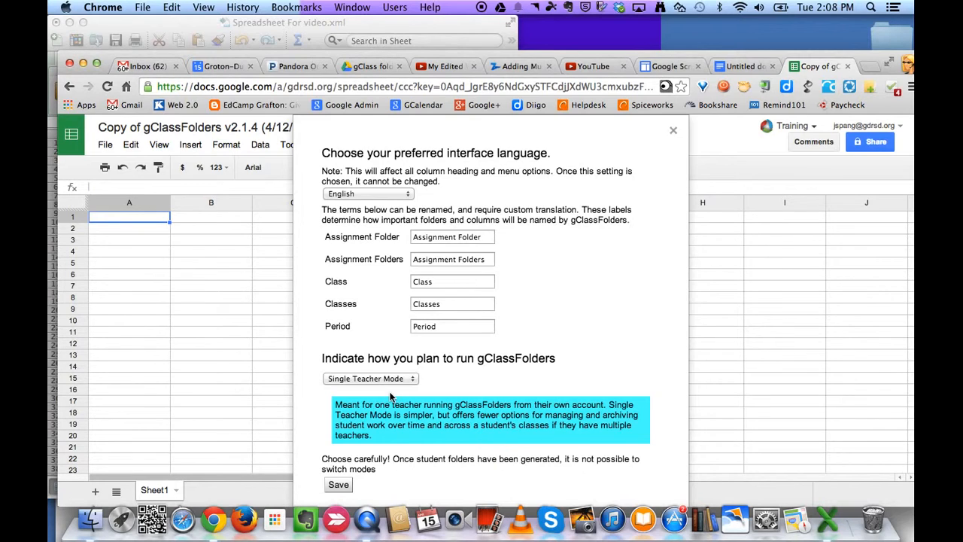
click(339, 486)
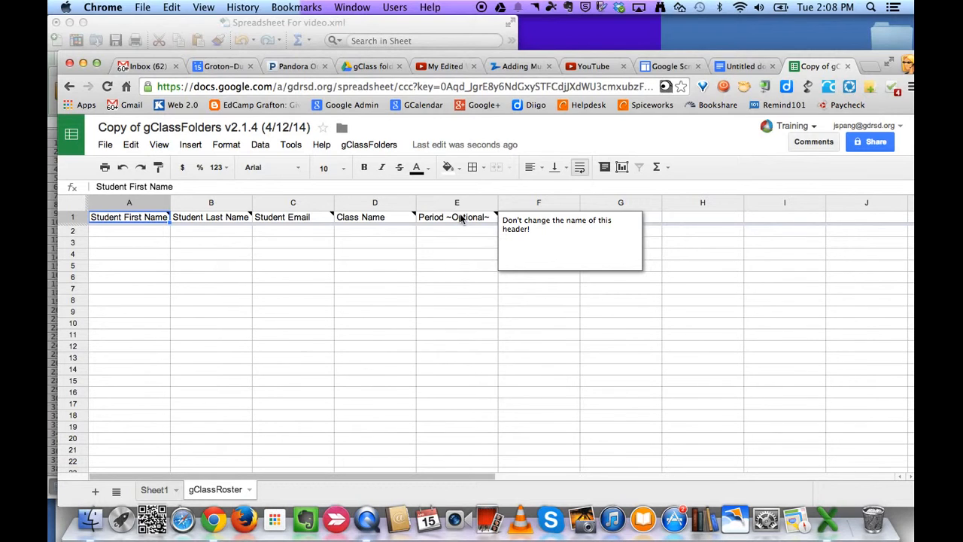
- Copy the three last names from Excel B2:B4 and attempt pasting into roster cell B2
drag(322, 58, 474, 27)
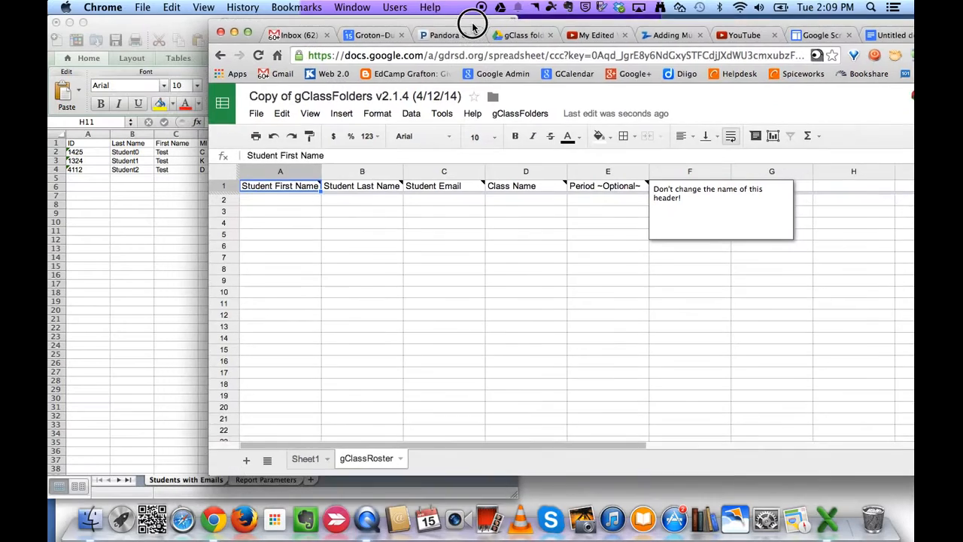
click(122, 188)
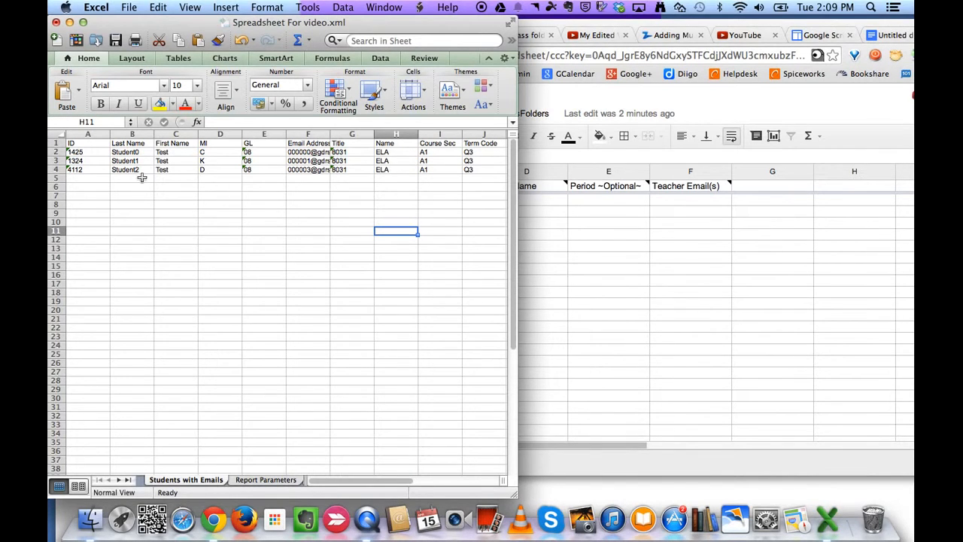
click(128, 152)
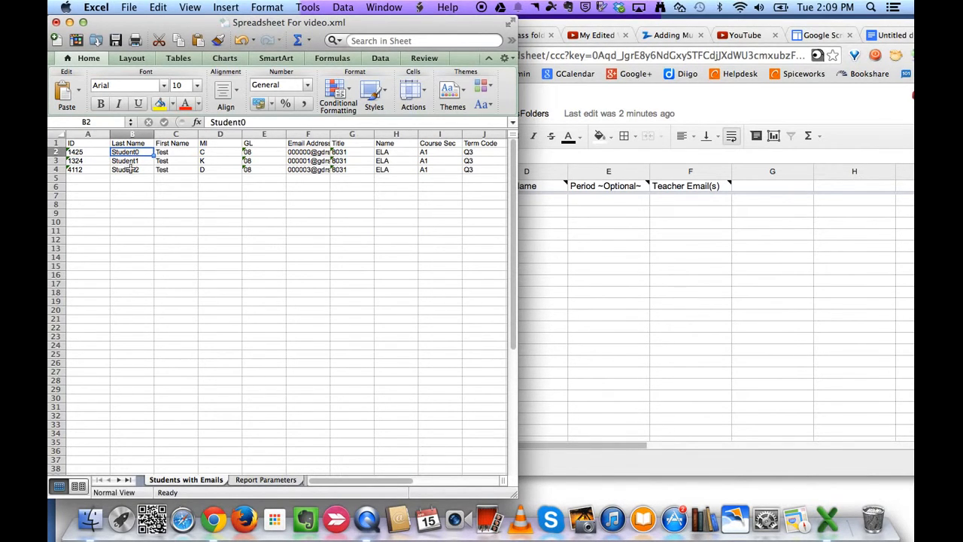
shift+click(129, 170)
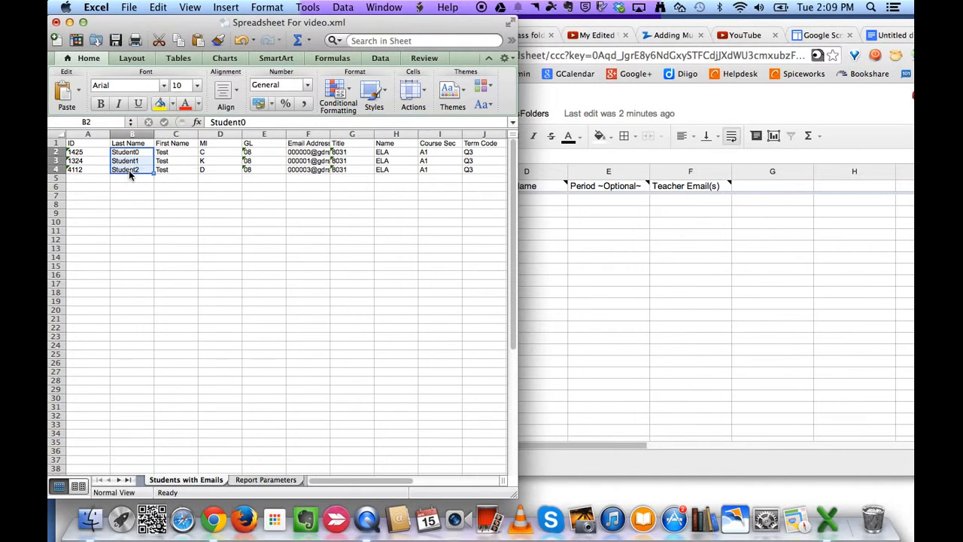
right_click(130, 171)
click(154, 190)
click(623, 258)
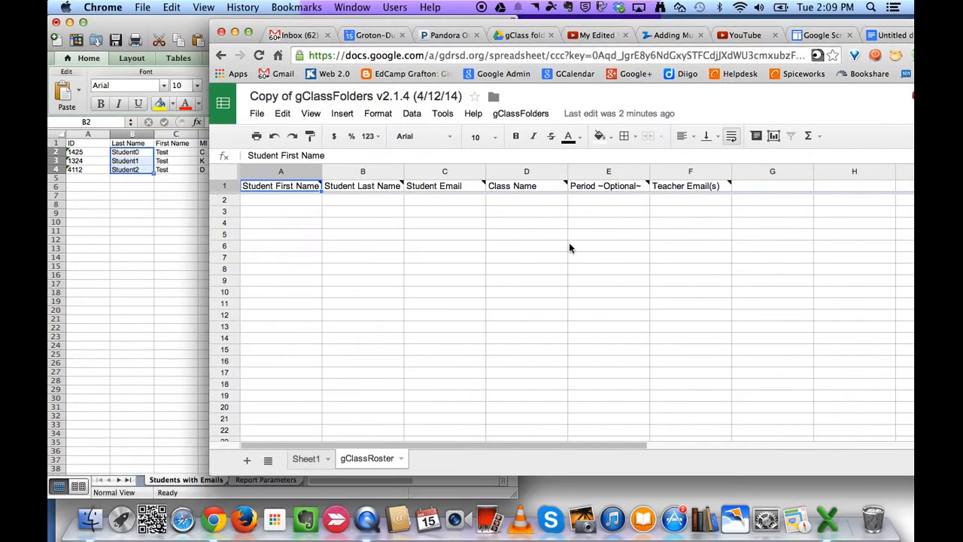
click(344, 199)
right_click(344, 199)
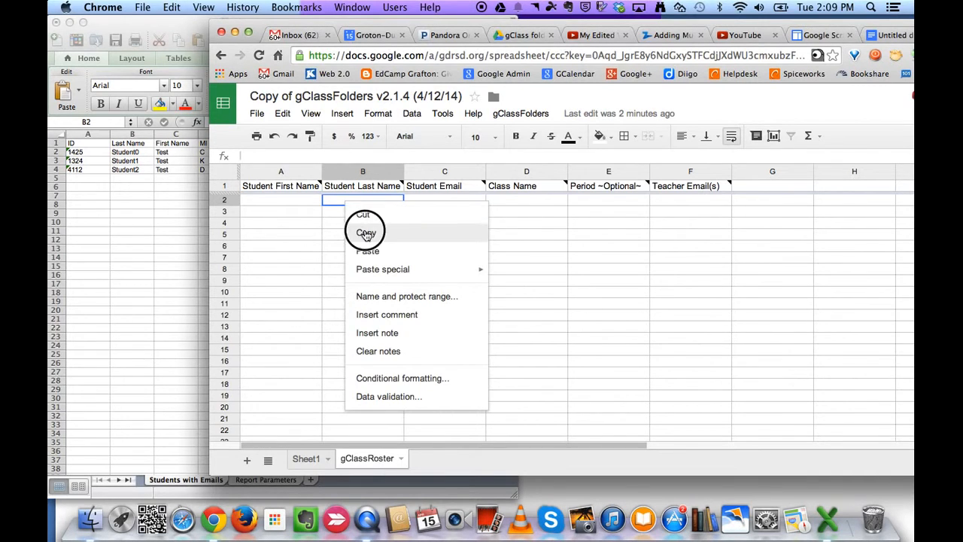
click(365, 231)
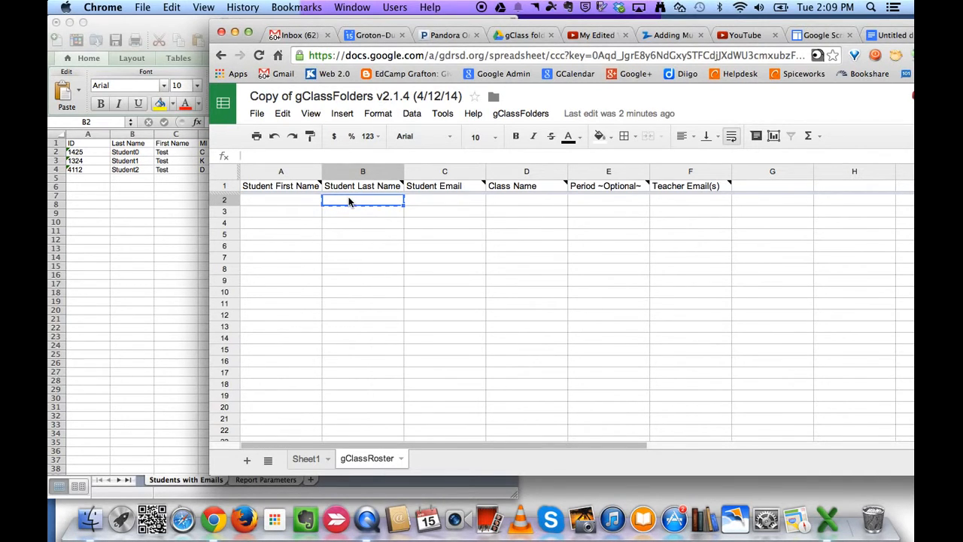
right_click(348, 199)
click(373, 249)
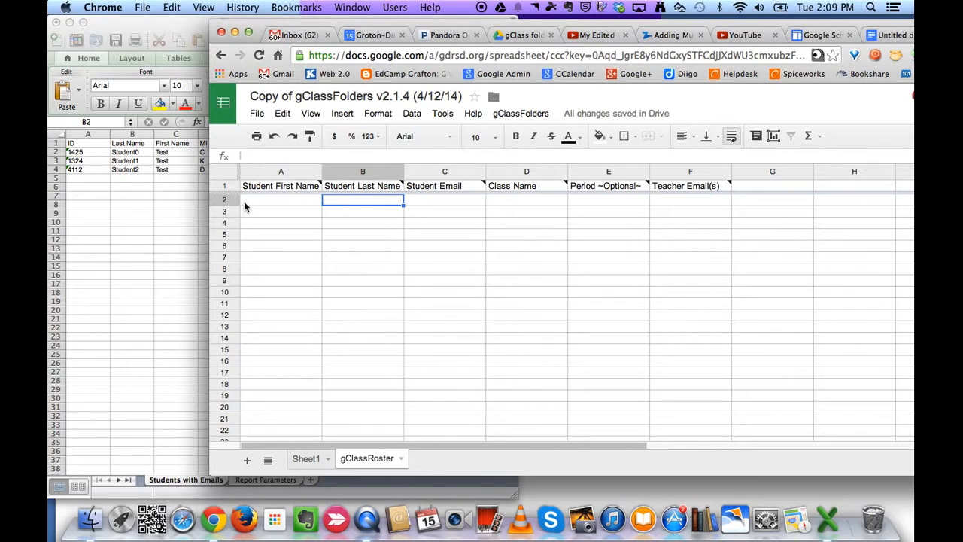
- Recopy the Excel last names and paste them into roster cells B2:B4
click(135, 153)
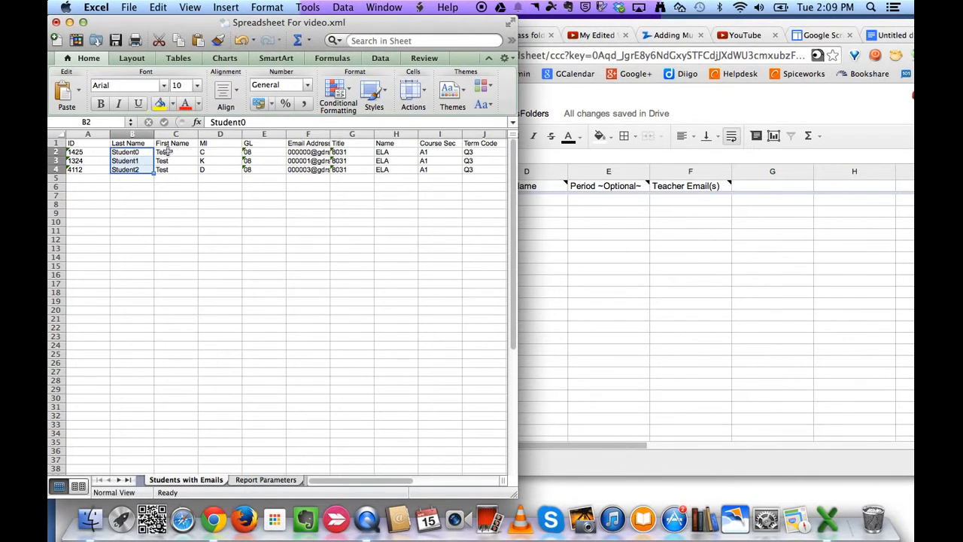
click(167, 152)
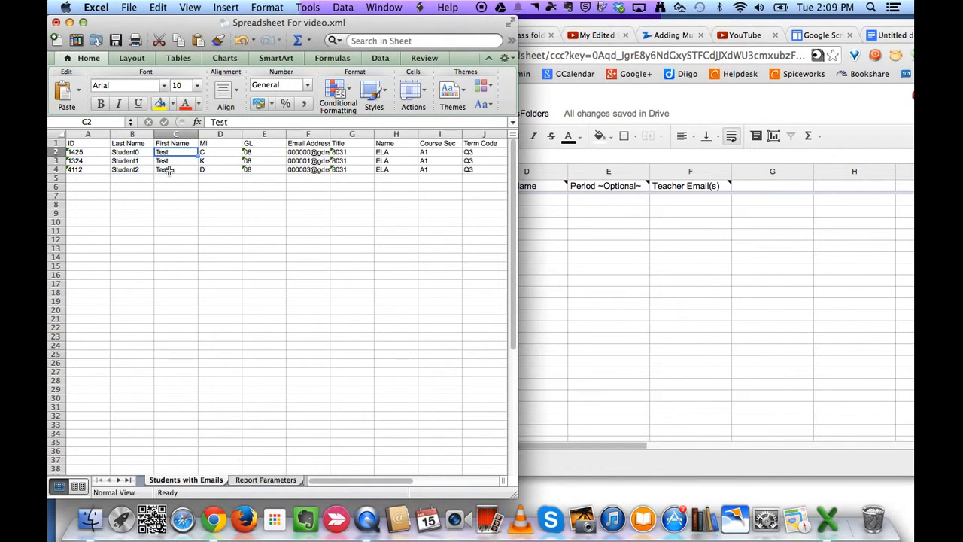
click(128, 153)
shift+click(131, 173)
right_click(131, 173)
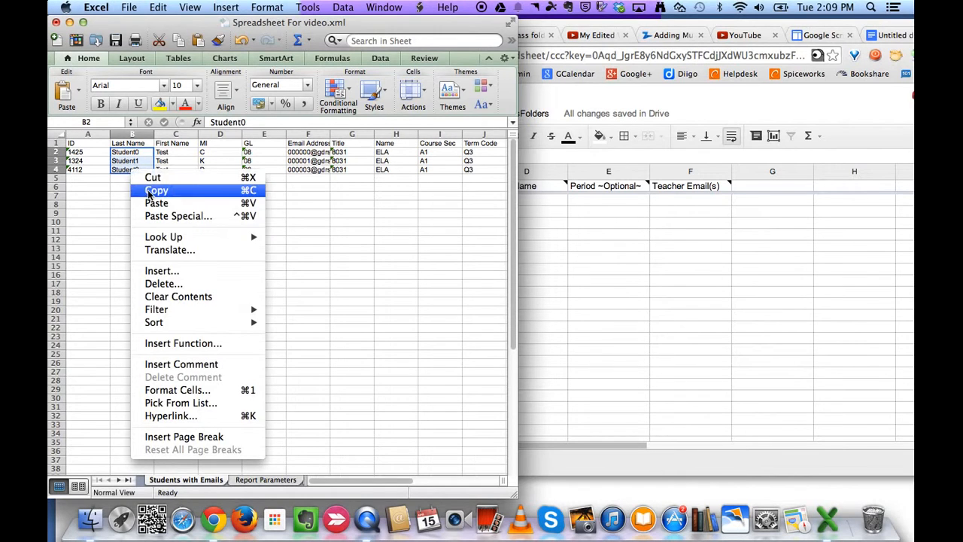
click(151, 189)
click(565, 214)
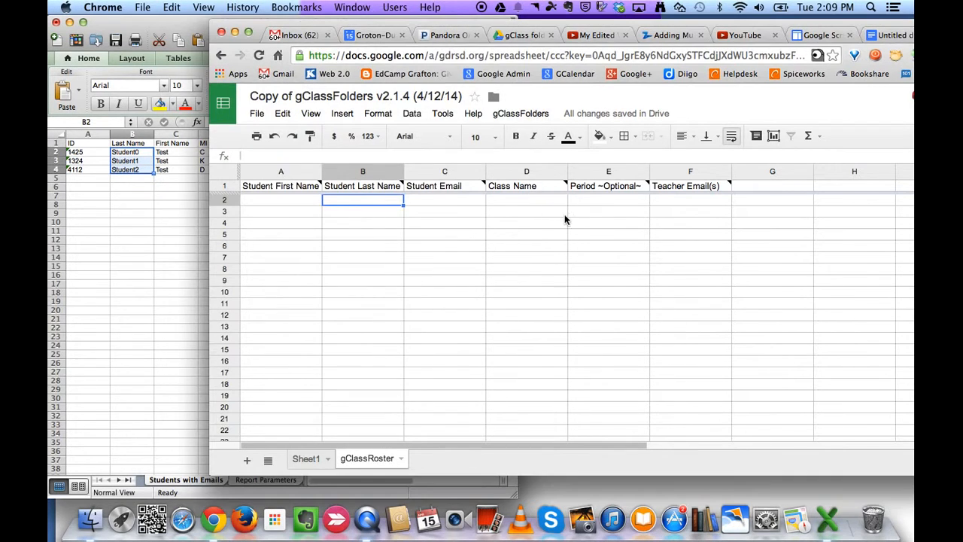
right_click(364, 200)
click(390, 251)
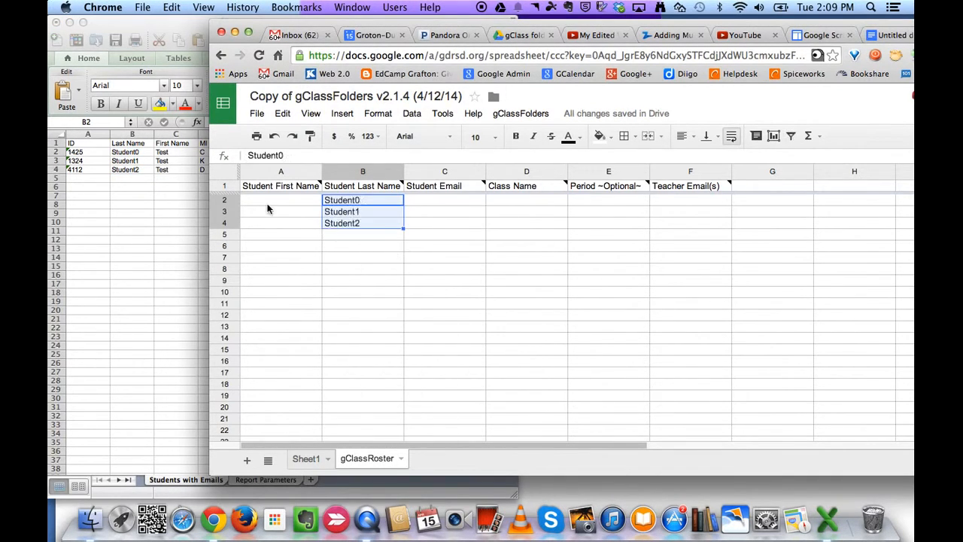
- Paste the three students' first names from Excel into column A from A2
click(173, 152)
click(172, 152)
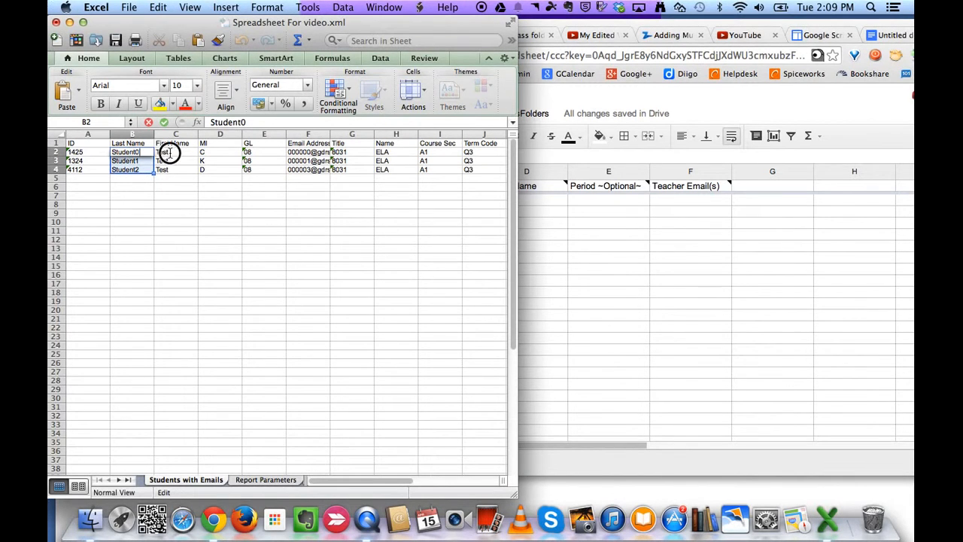
shift+click(172, 169)
right_click(173, 170)
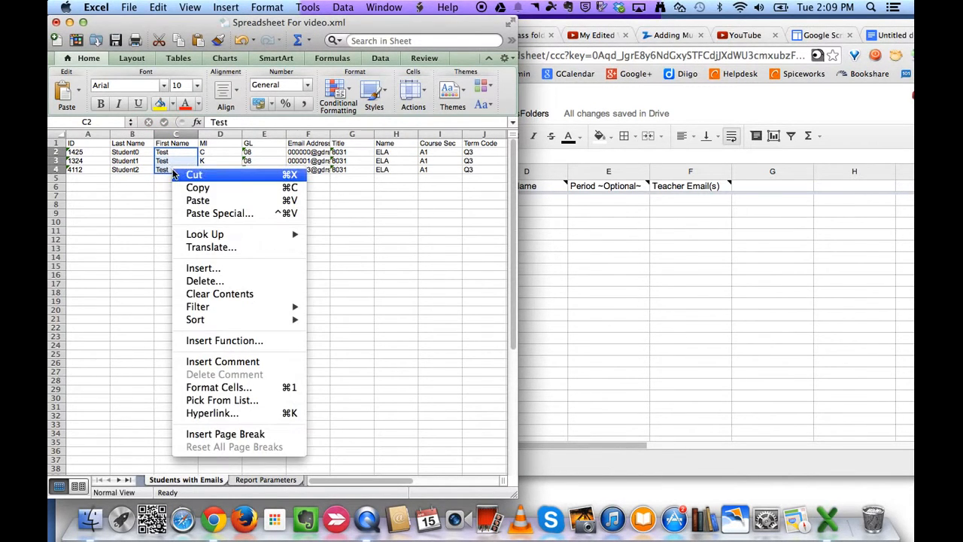
click(198, 187)
click(565, 211)
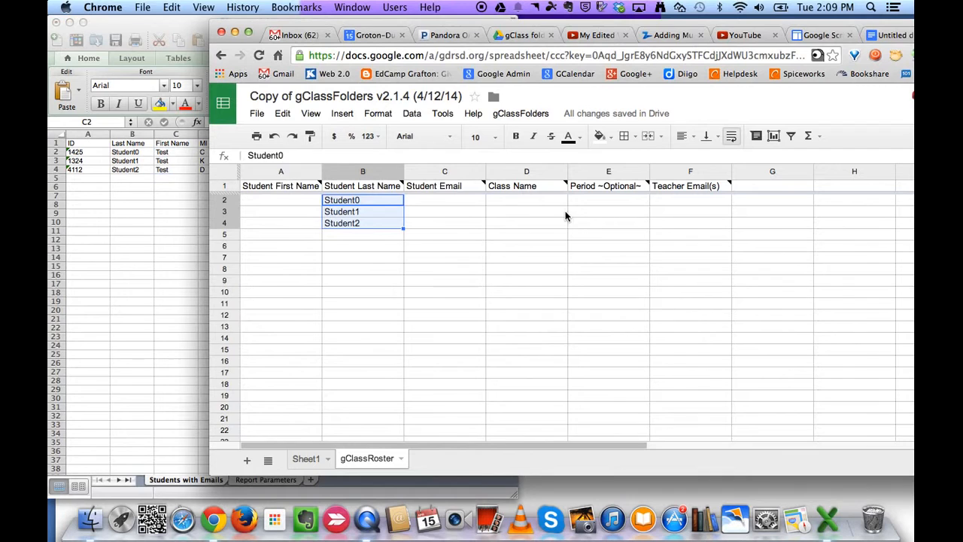
click(286, 199)
right_click(286, 199)
click(309, 250)
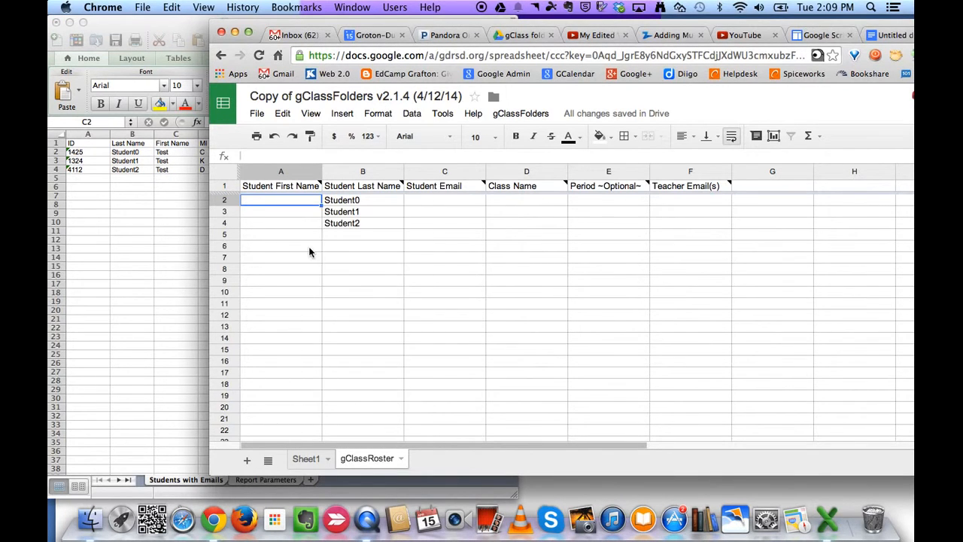
- Paste the three student email addresses from Excel into the Student Email column at C2
click(193, 221)
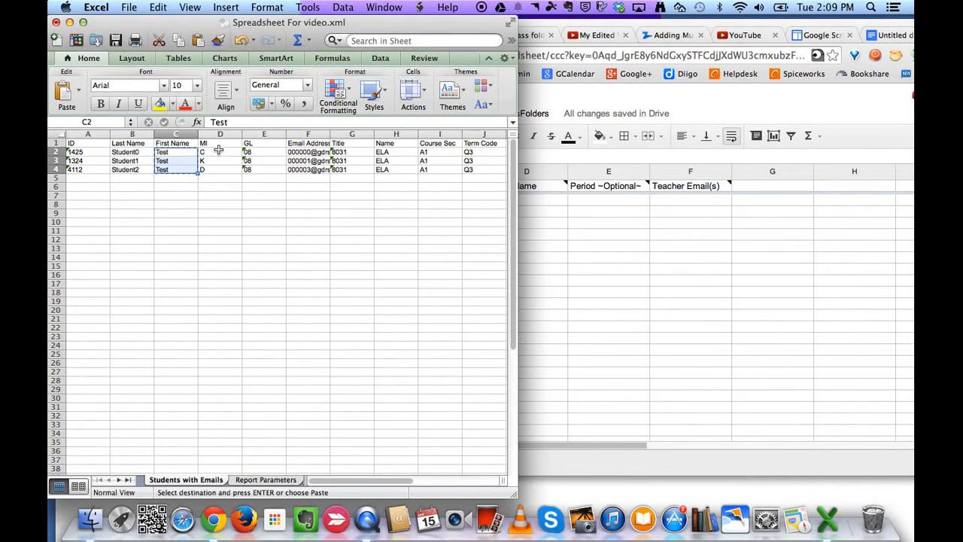
drag(292, 152, 297, 173)
right_click(295, 159)
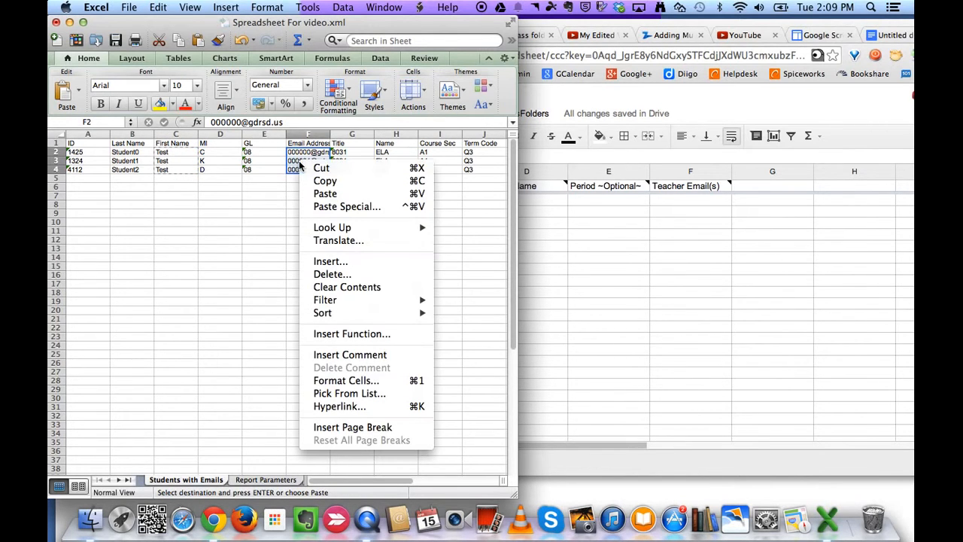
click(316, 180)
click(538, 210)
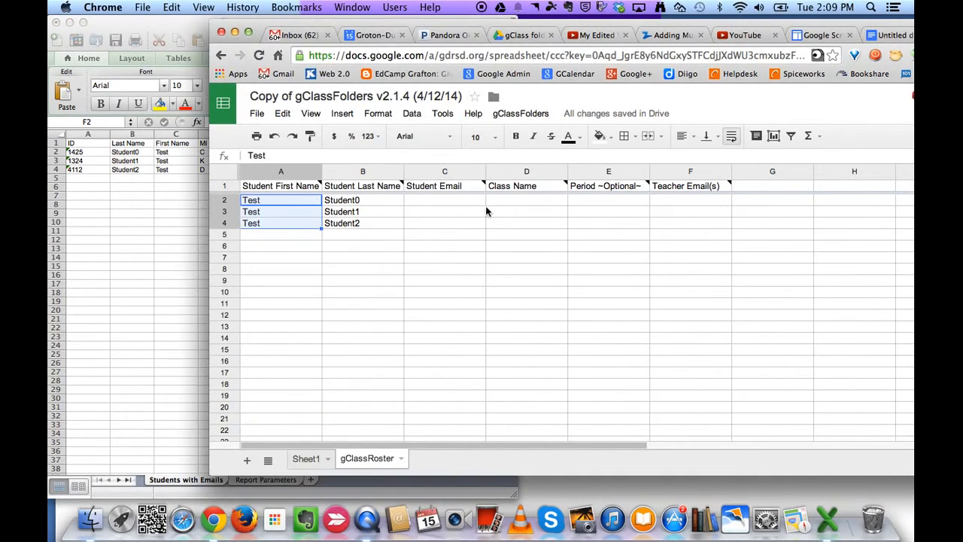
click(461, 200)
key(super+v)
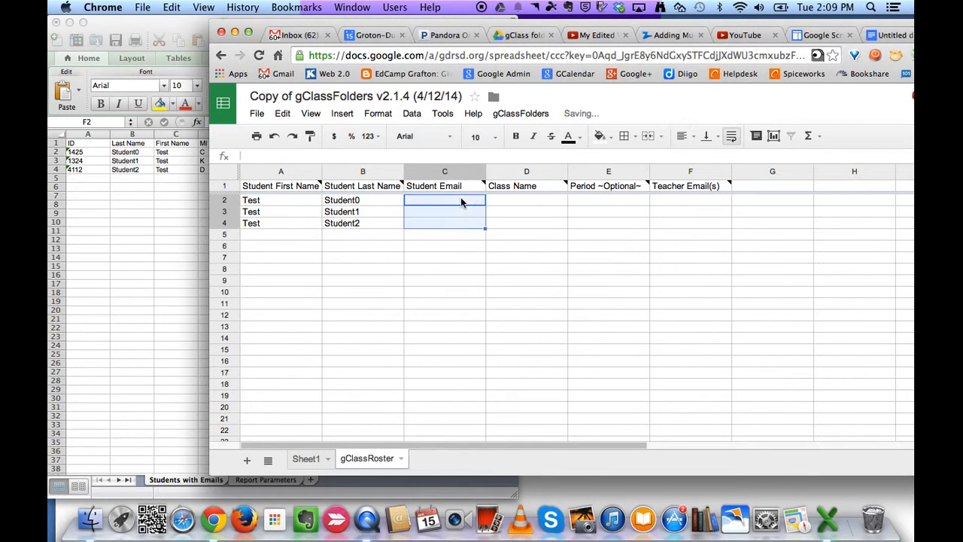
- Paste the ELA class names from Excel into the Class Name column at D2
click(152, 220)
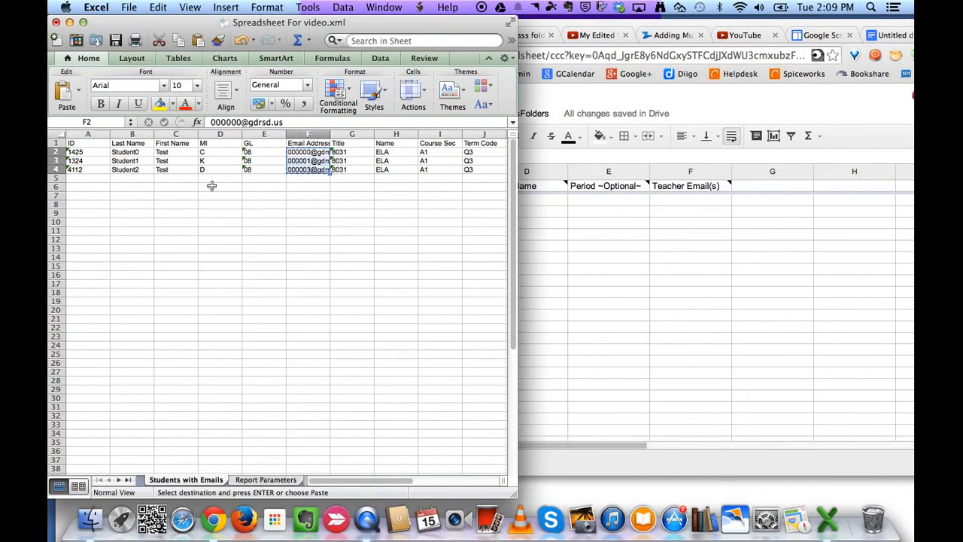
click(382, 154)
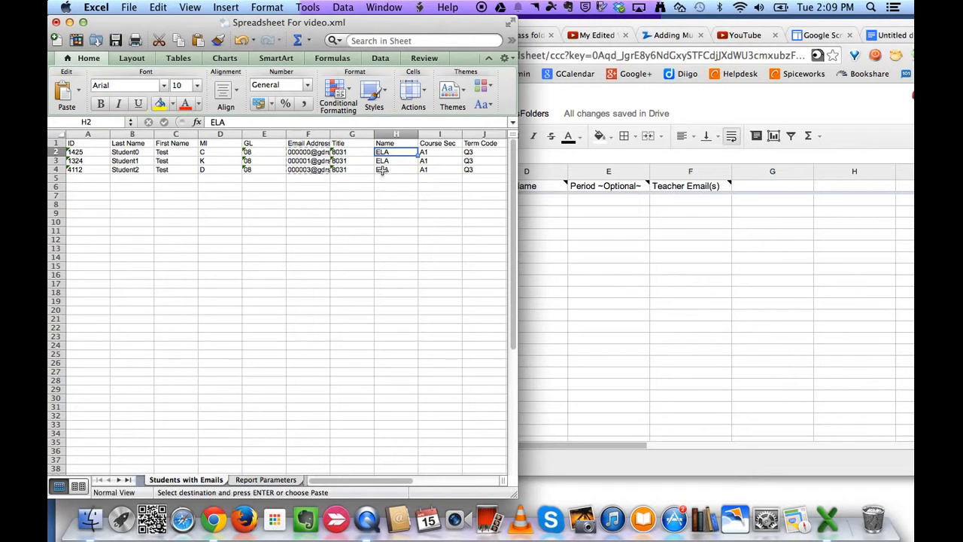
drag(383, 154, 382, 169)
right_click(385, 165)
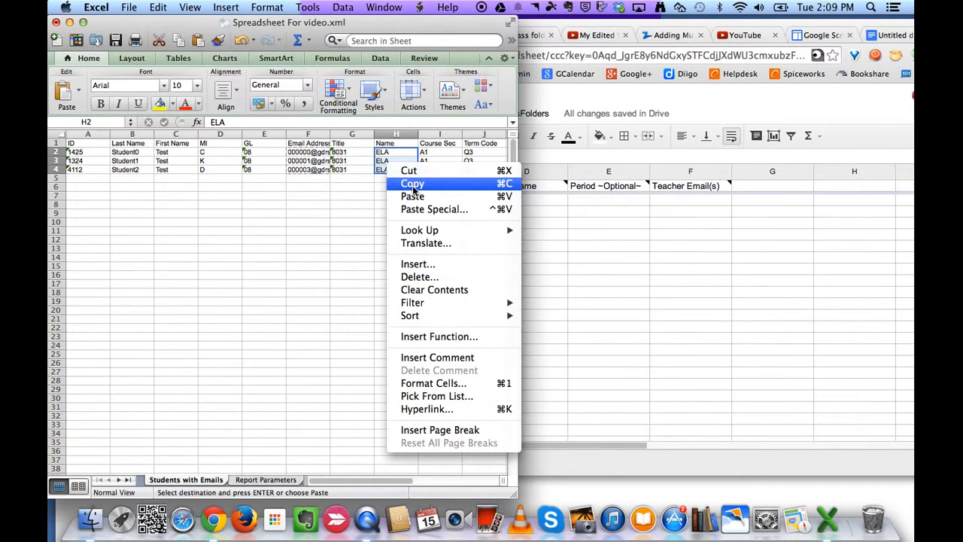
click(412, 185)
click(539, 201)
click(539, 201)
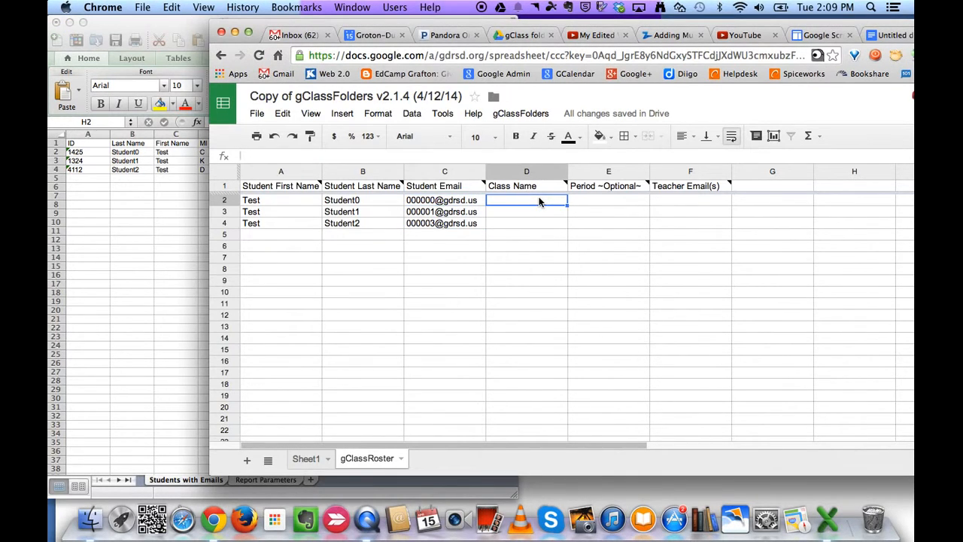
key(super+v)
- Paste the A1 course sections from Excel into the Period column at E2
click(205, 183)
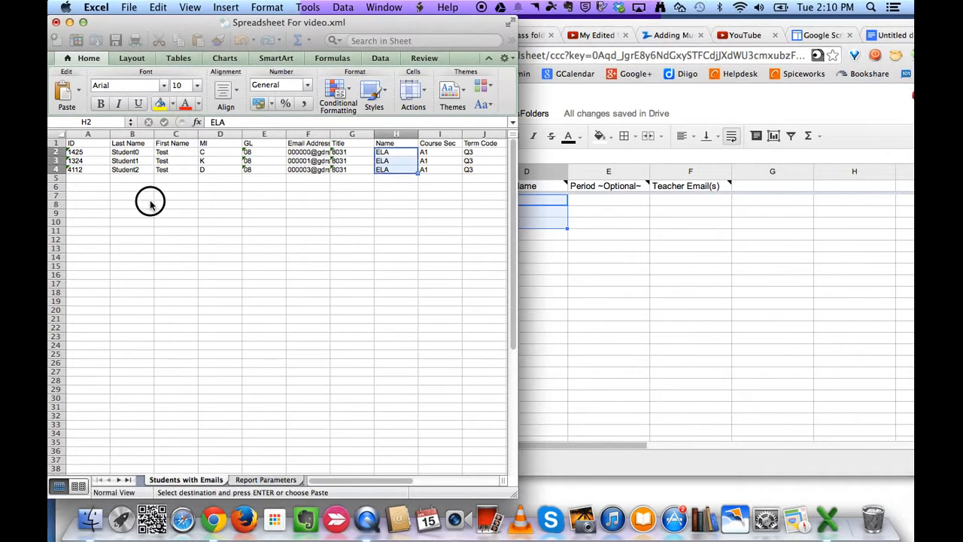
click(437, 152)
shift+click(427, 170)
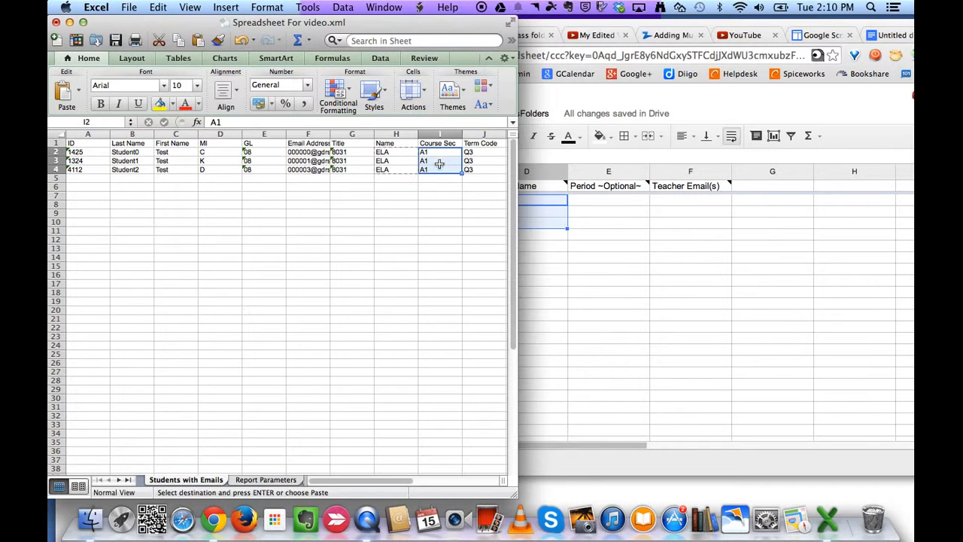
click(588, 192)
click(585, 202)
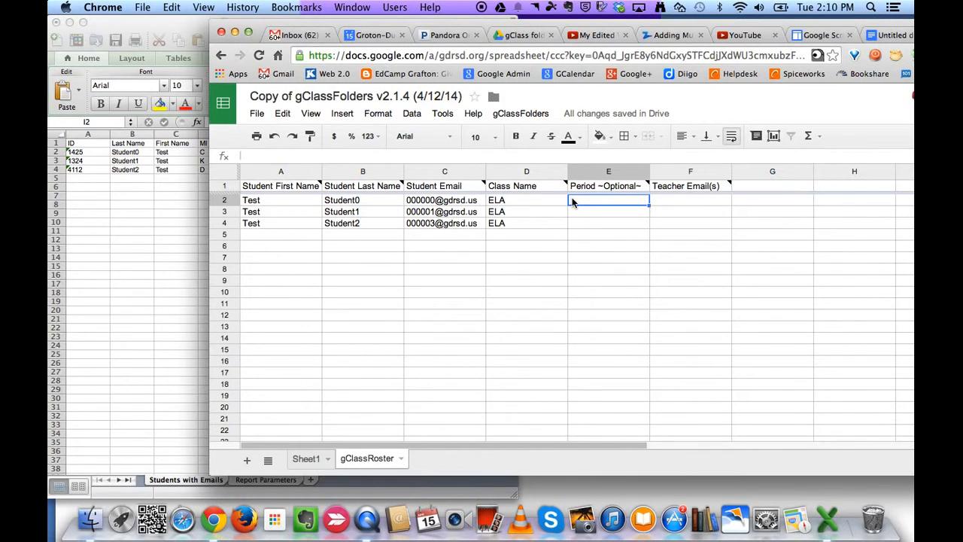
key(super+v)
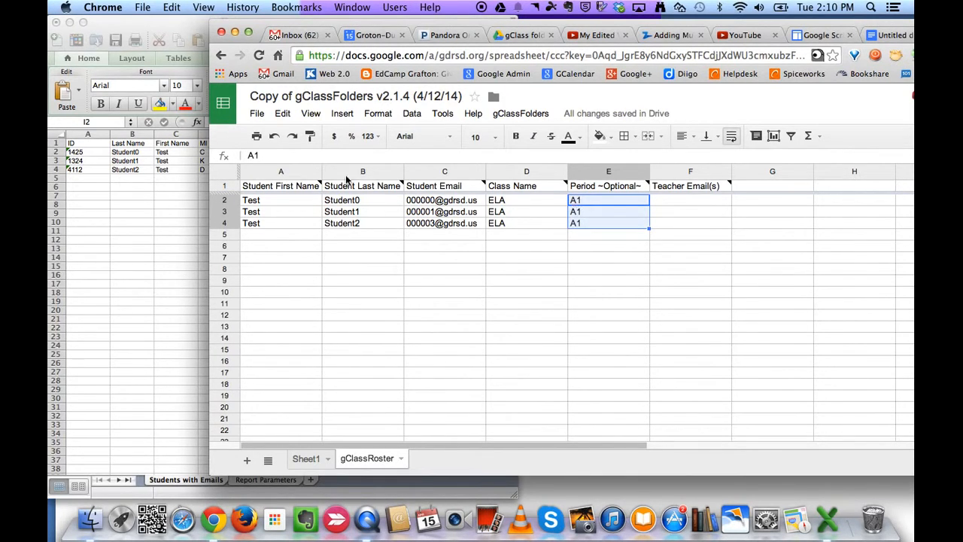
- Enter the teacher's e-mail address in F2 and copy it into F3 and F4
click(679, 203)
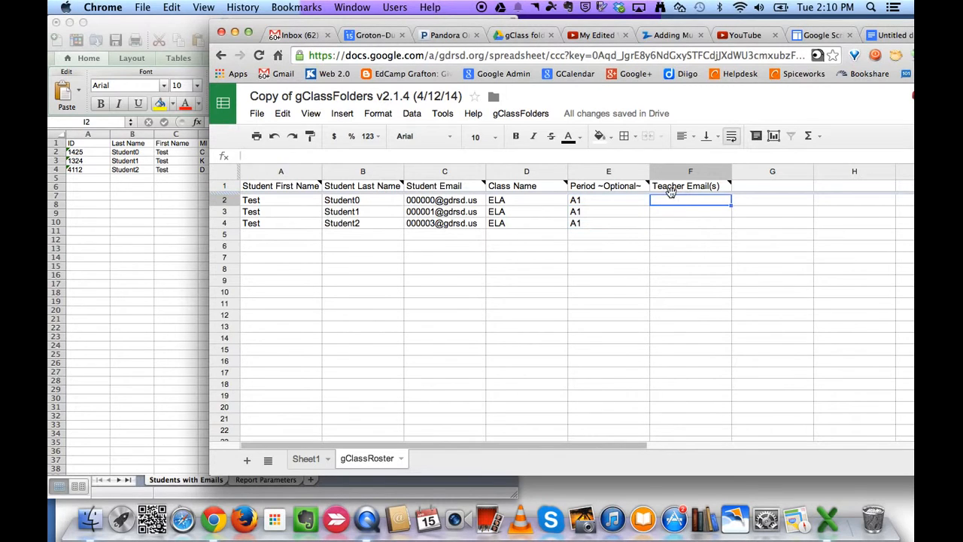
text(Jsm)
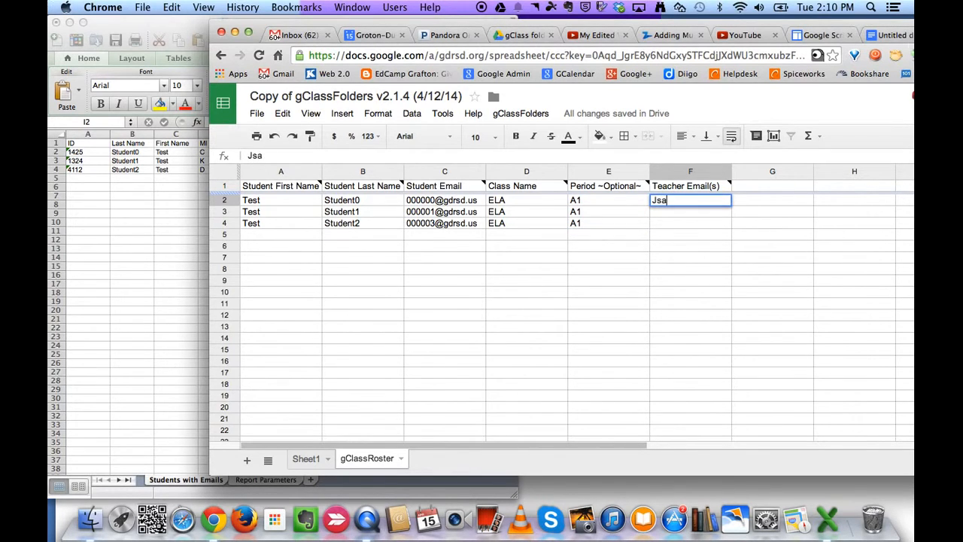
key(BackSpace)
key(BackSpace)
key(BackSpace)
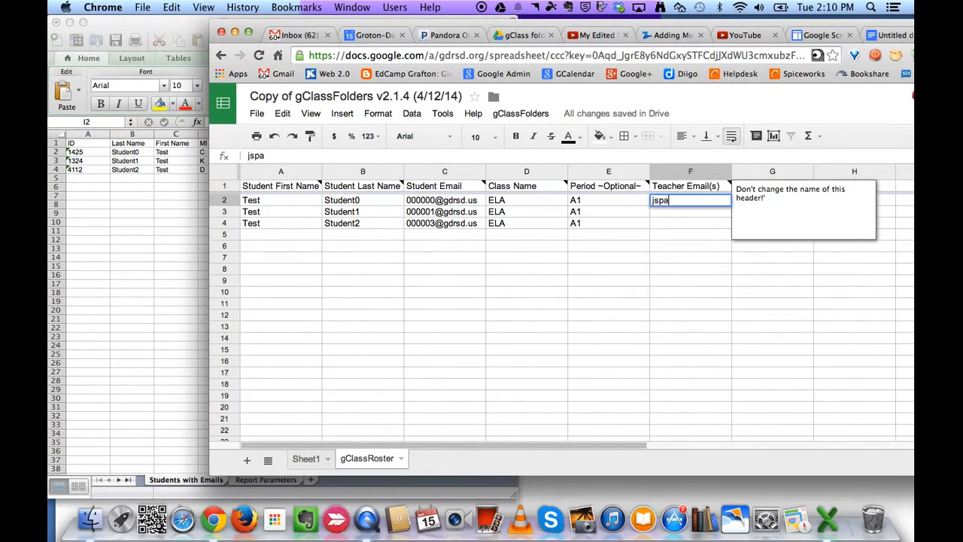
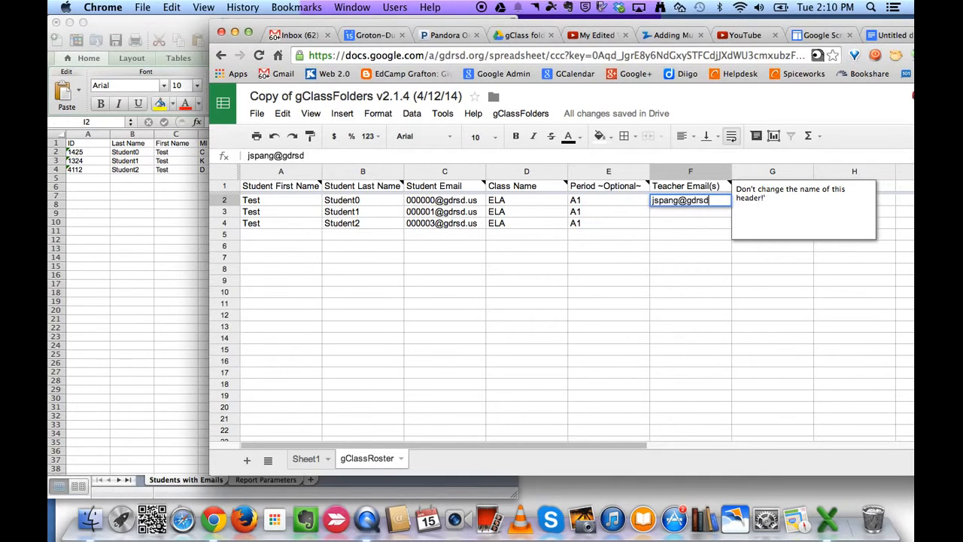
triple_click(688, 198)
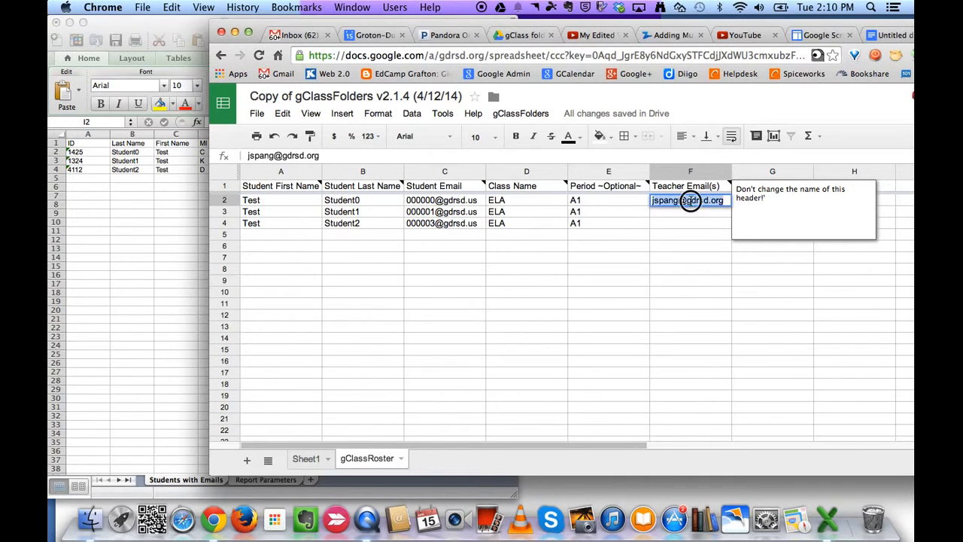
key(ctrl+c)
click(685, 212)
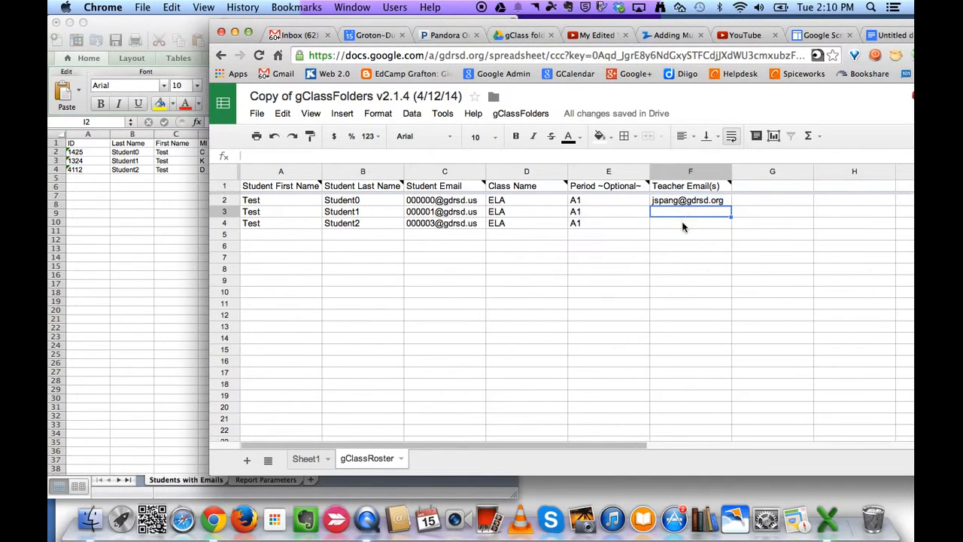
key(ctrl+v)
click(681, 222)
key(ctrl+v)
click(585, 255)
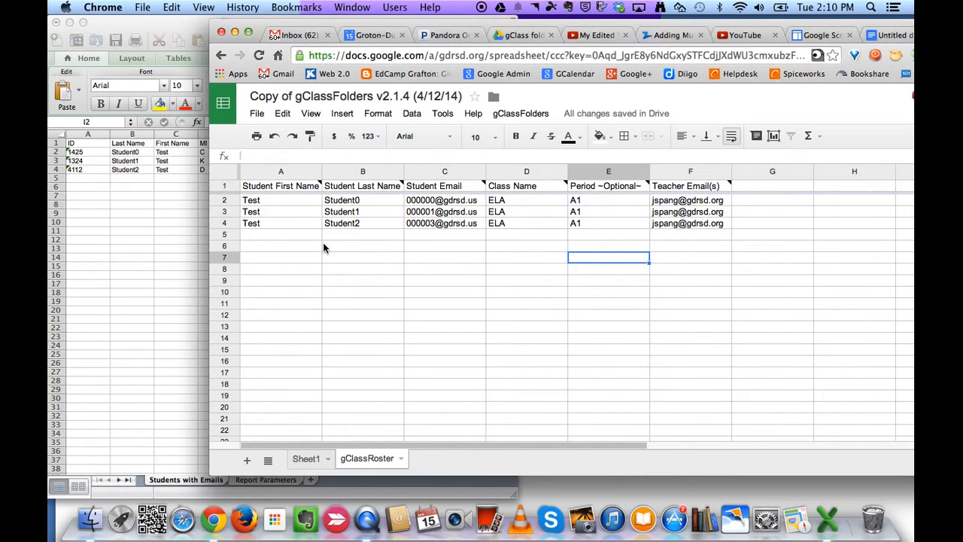
- Run Create new folders and shares, building ELA, ELA Period A1 and three assignment folders
click(531, 115)
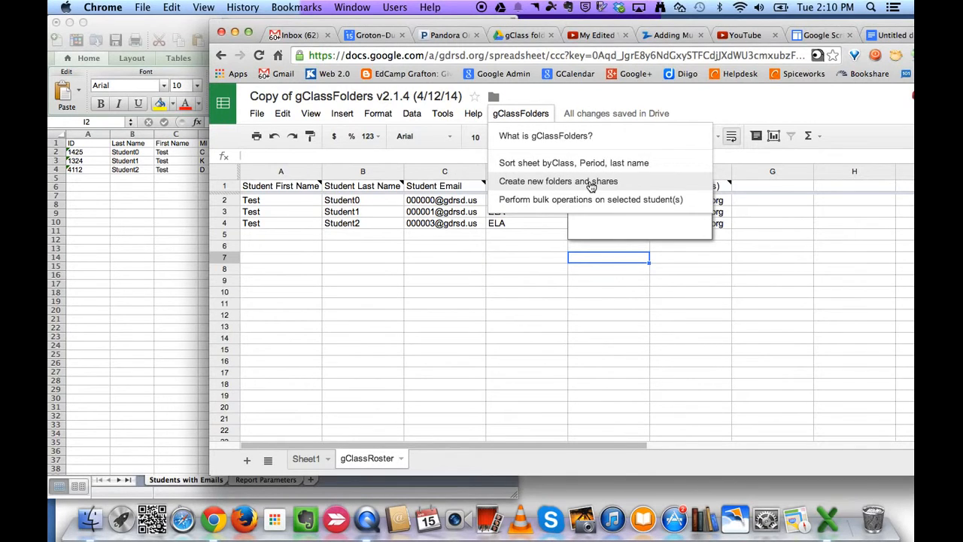
click(592, 185)
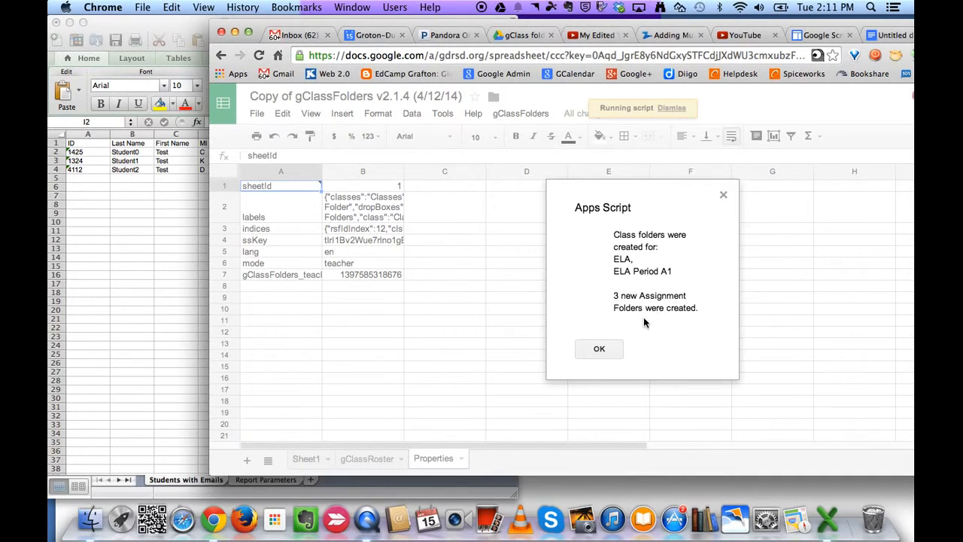
click(606, 350)
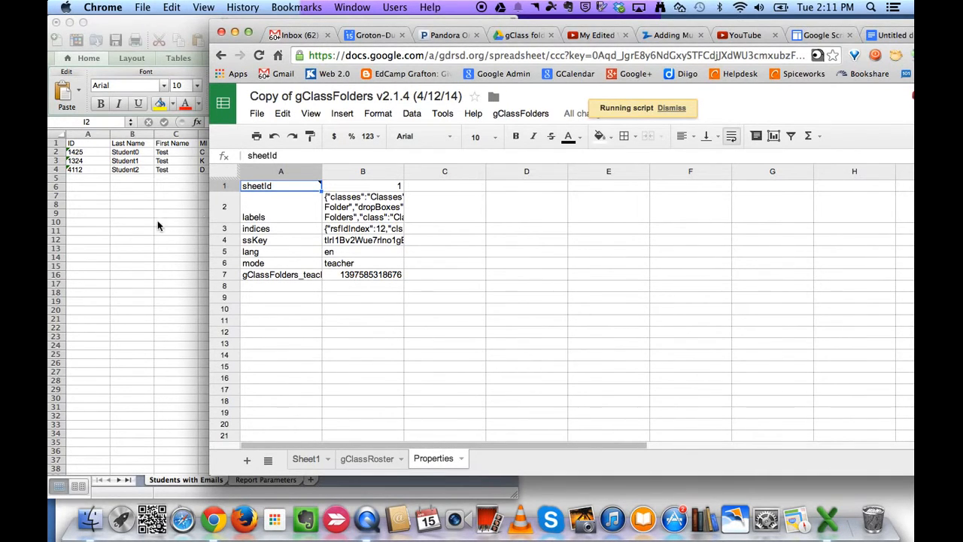
drag(705, 28, 494, 30)
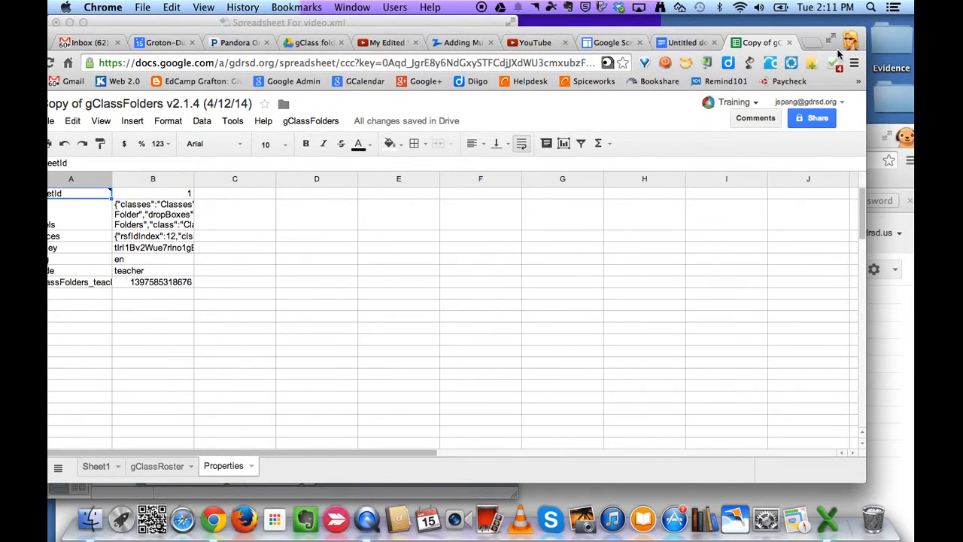
- Show the student's Drive Shared with Me list containing the new ELA folders
click(885, 132)
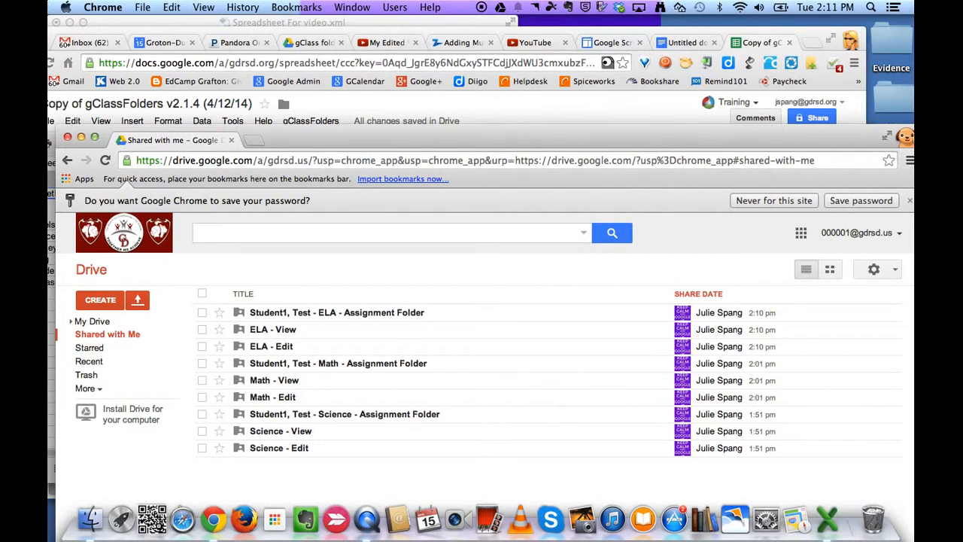